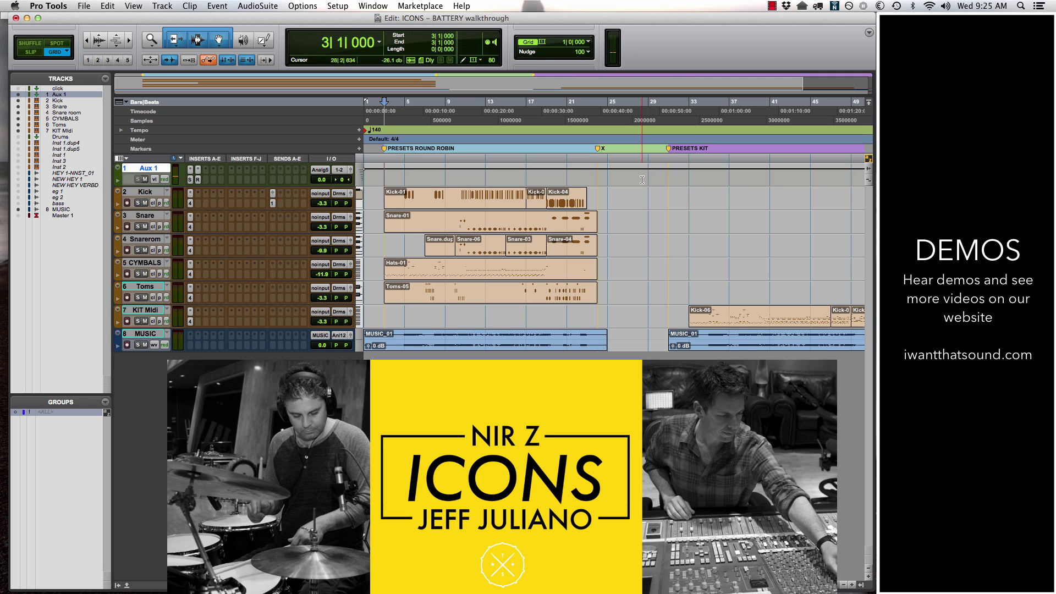
Play the round-robin drum section, then stop playback
{"action": "key", "text": "space"}
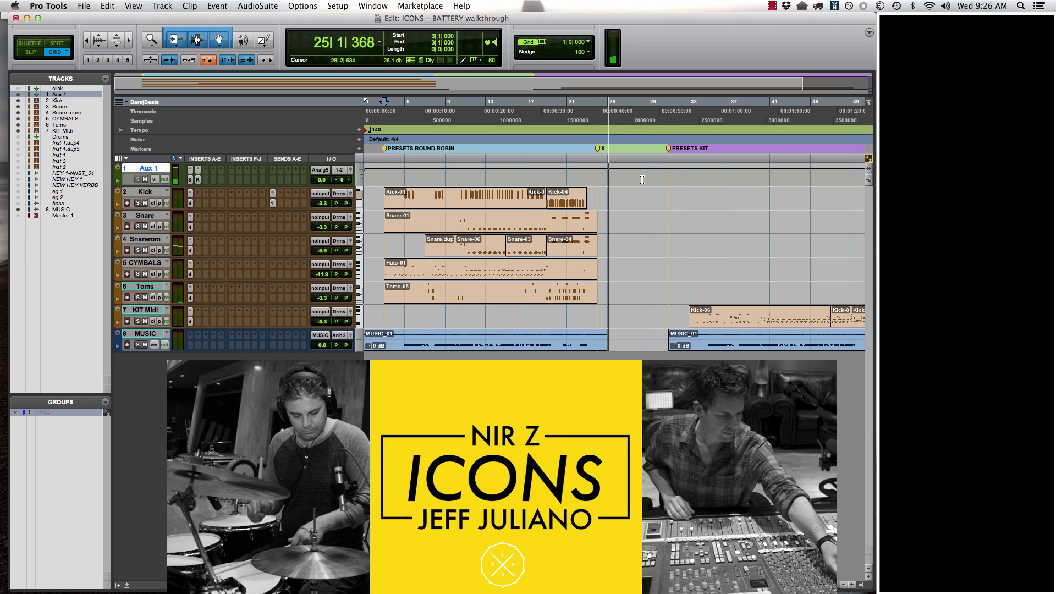
{"action": "key", "text": "space"}
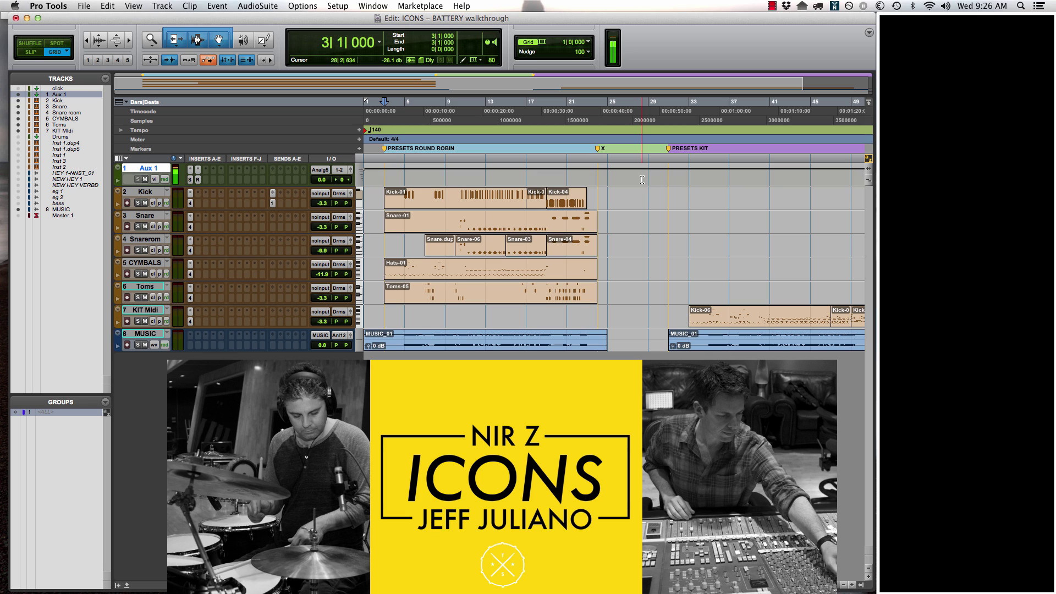
{"action": "key", "text": "space"}
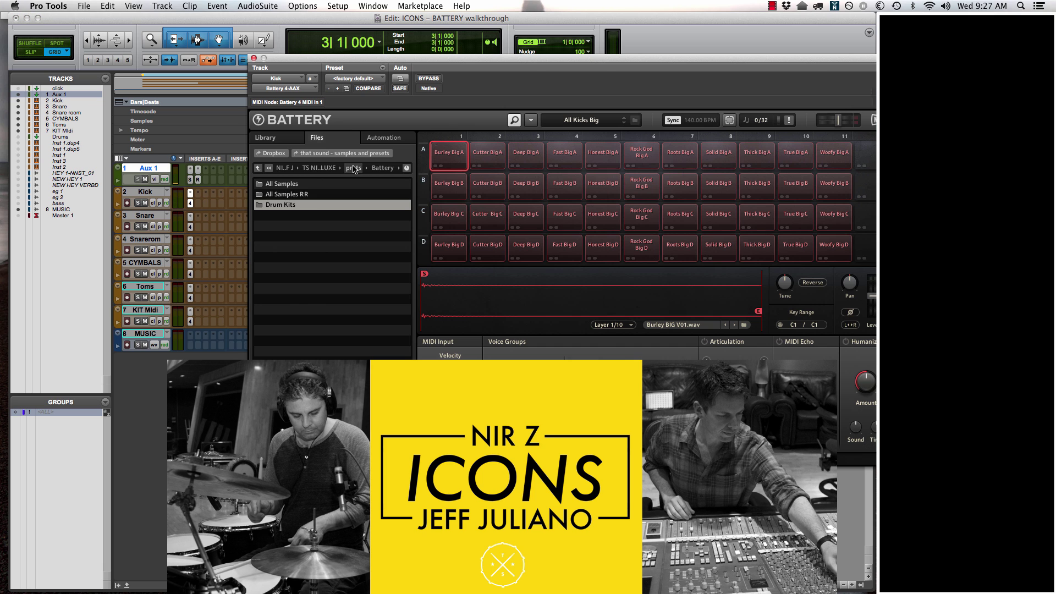
Open Battery 4 on the Kick track and browse the All Samples RR kit files
{"action": "left_click", "coordinate": [191, 193]}
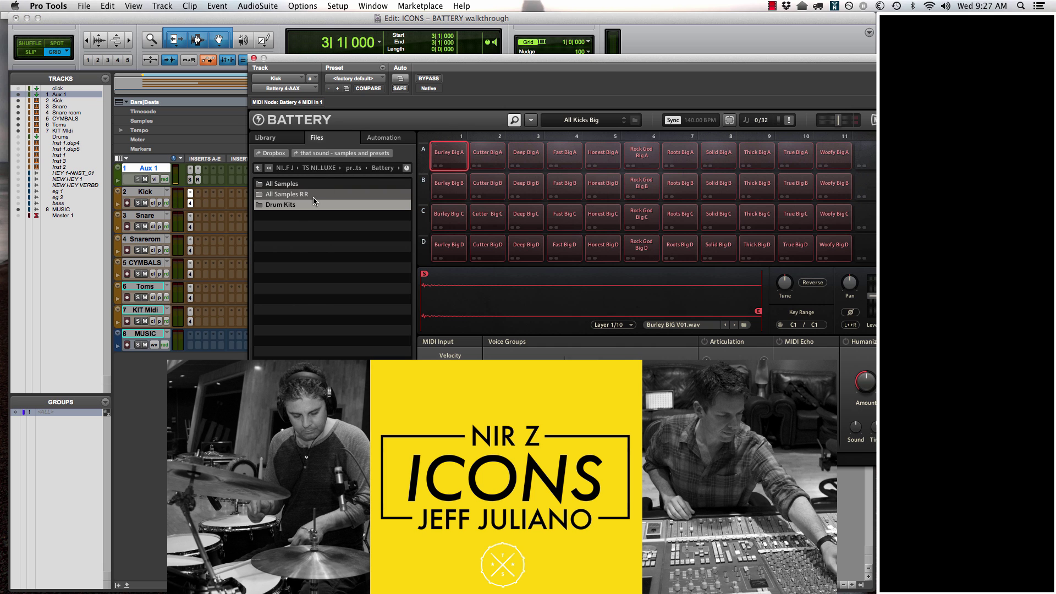
{"action": "double_click", "coordinate": [314, 196]}
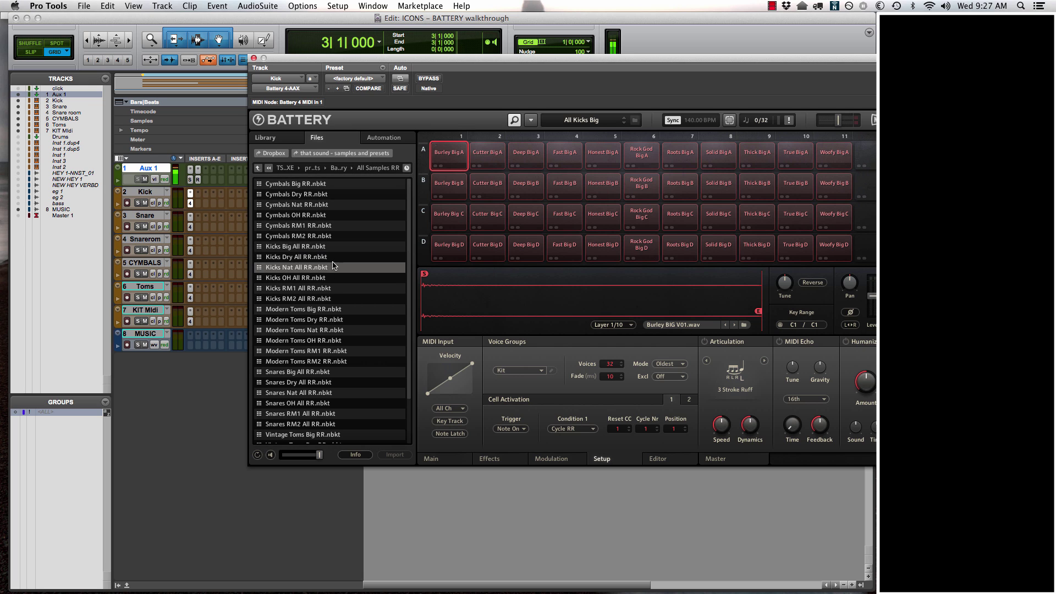
{"action": "scroll", "coordinate": [336, 264], "scroll_direction": "down", "scroll_amount": 5}
{"action": "scroll", "coordinate": [337, 271], "scroll_direction": "up", "scroll_amount": 5}
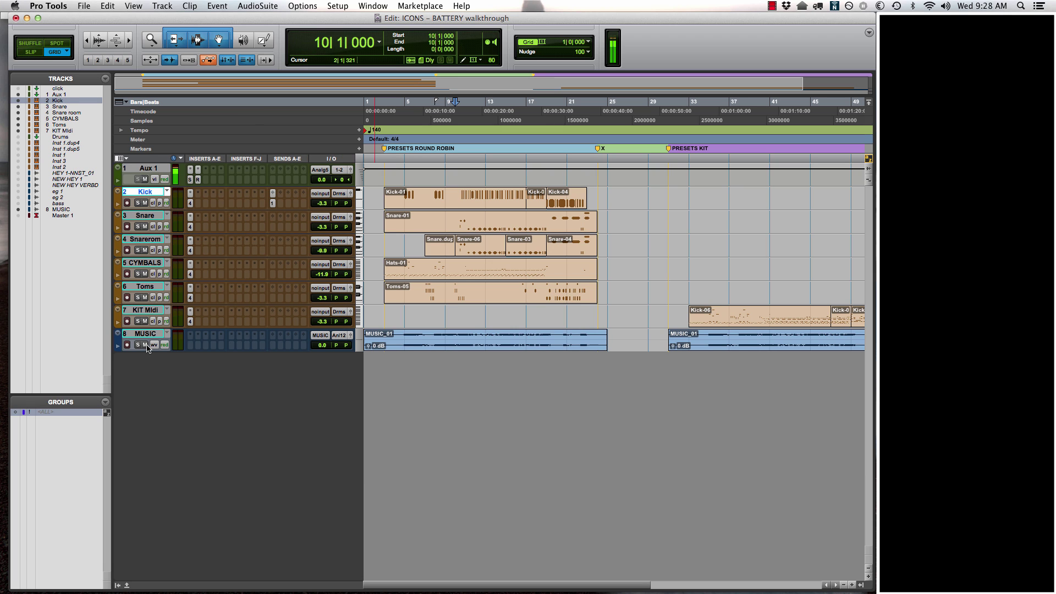
Mute the MUSIC track and play from bar 10 with the timeline zoomed in
{"action": "left_click", "coordinate": [146, 345]}
{"action": "key", "text": "space"}
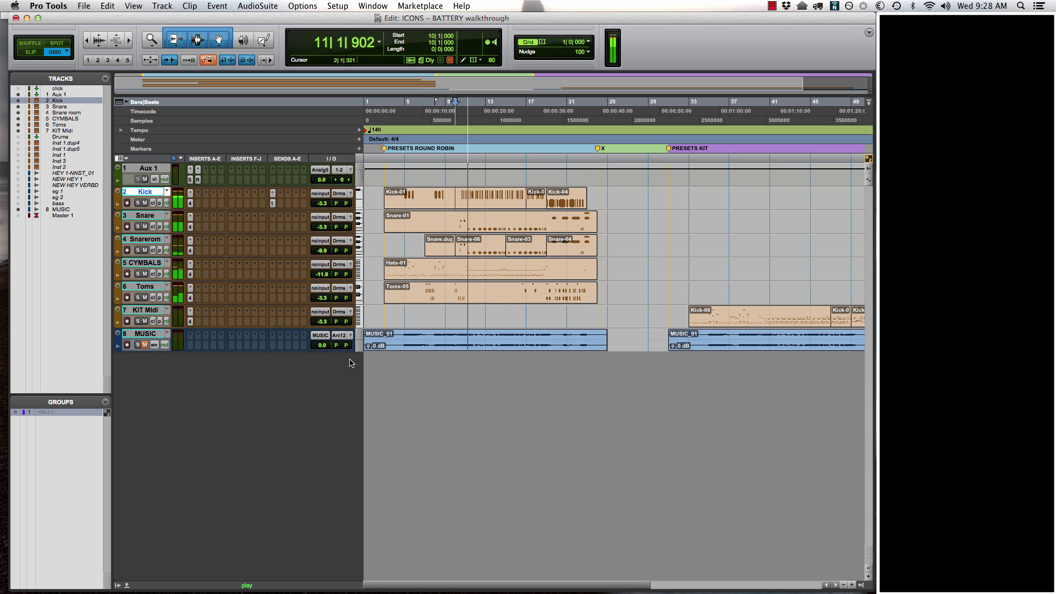
{"action": "key", "text": "t"}
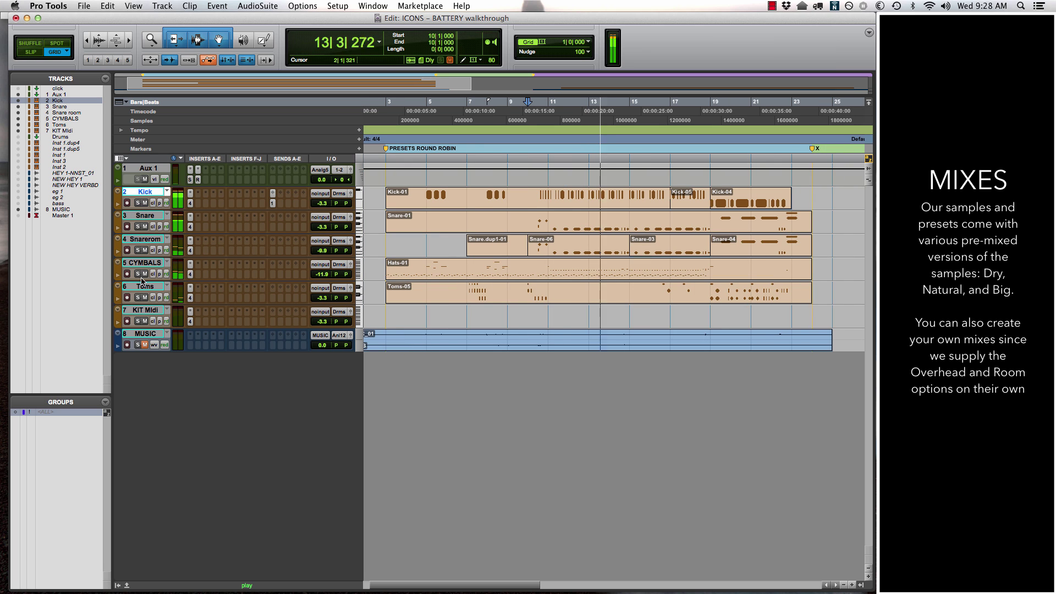
Solo Kick, Snare and Snarerom, stop playback, and select the Snare track
{"action": "left_click", "coordinate": [138, 203]}
{"action": "left_click", "coordinate": [138, 226]}
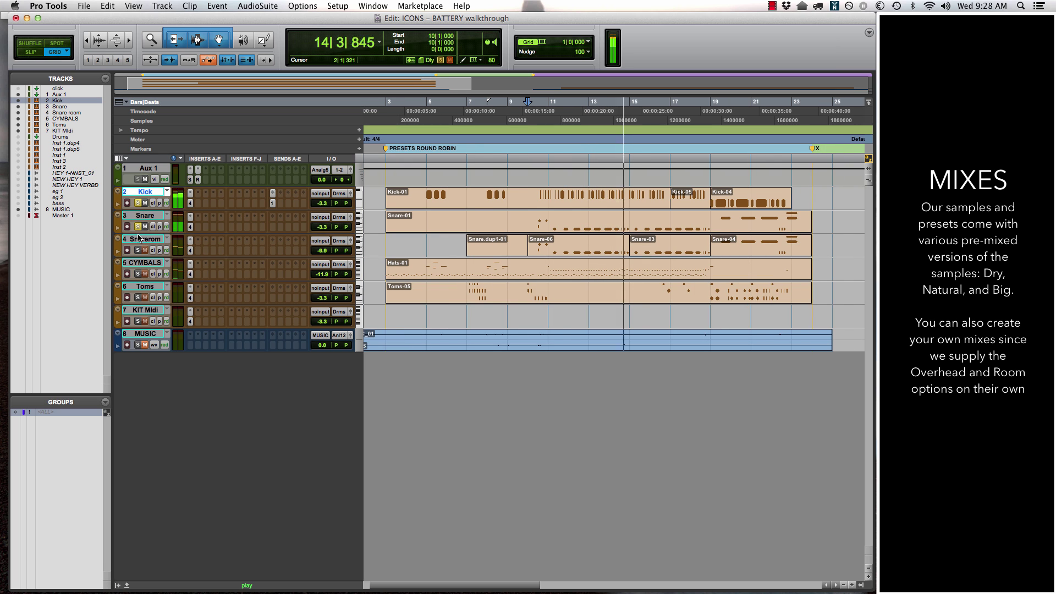
{"action": "left_click", "coordinate": [138, 250]}
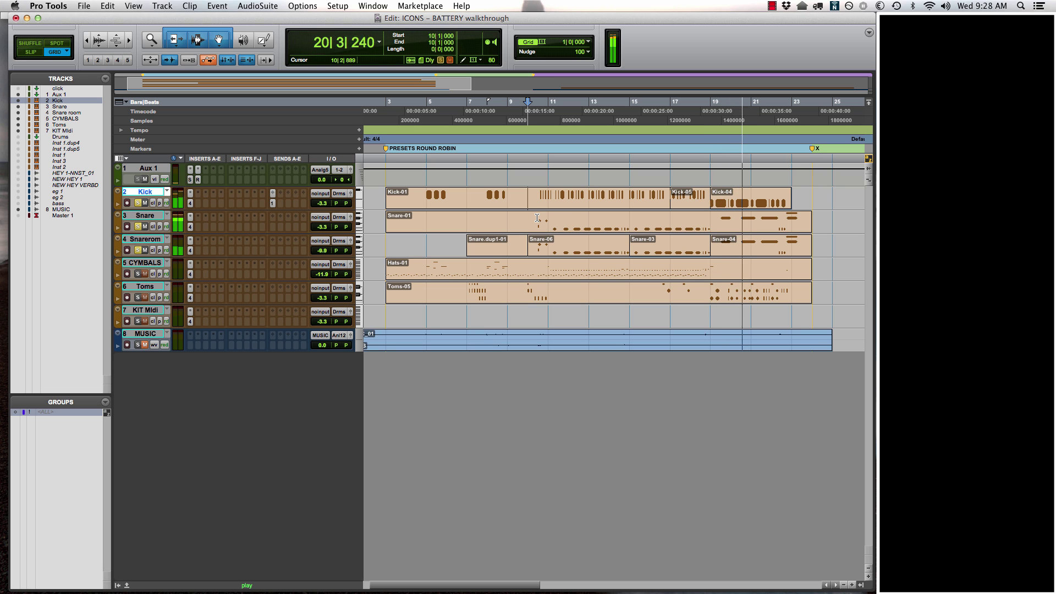
{"action": "key", "text": "space"}
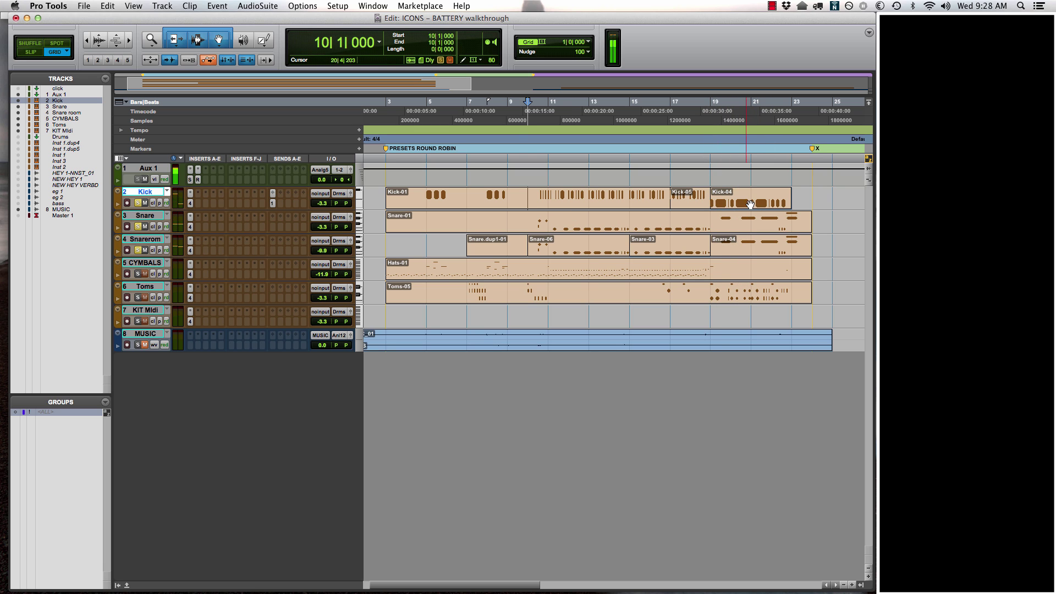
{"action": "left_click", "coordinate": [533, 216]}
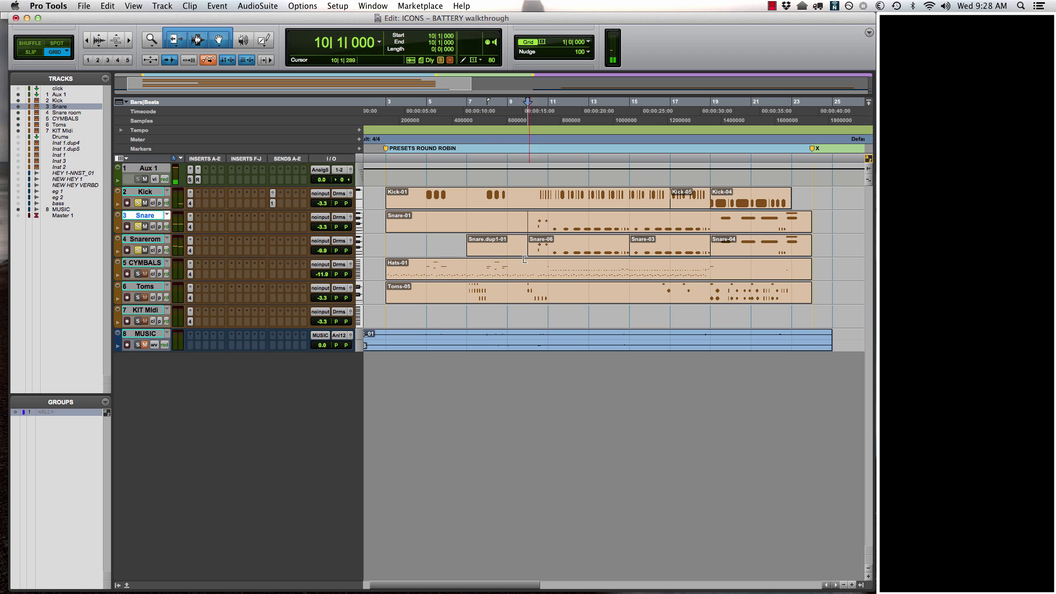
Move the main row of Snare-01 MIDI notes up four semitones in the MIDI Editor
{"action": "double_click", "coordinate": [557, 229]}
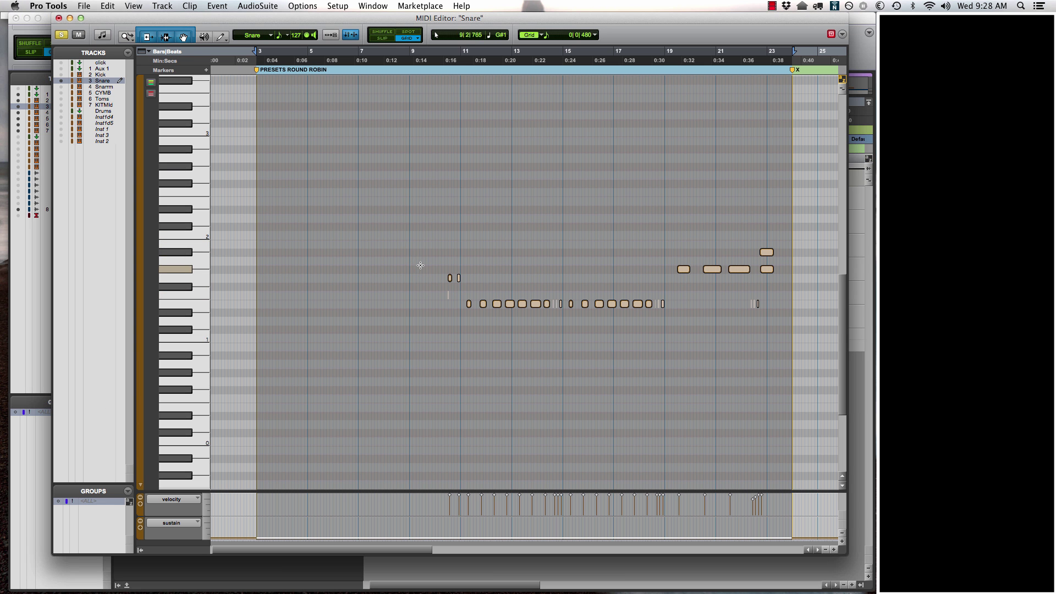
{"action": "left_click", "coordinate": [498, 306]}
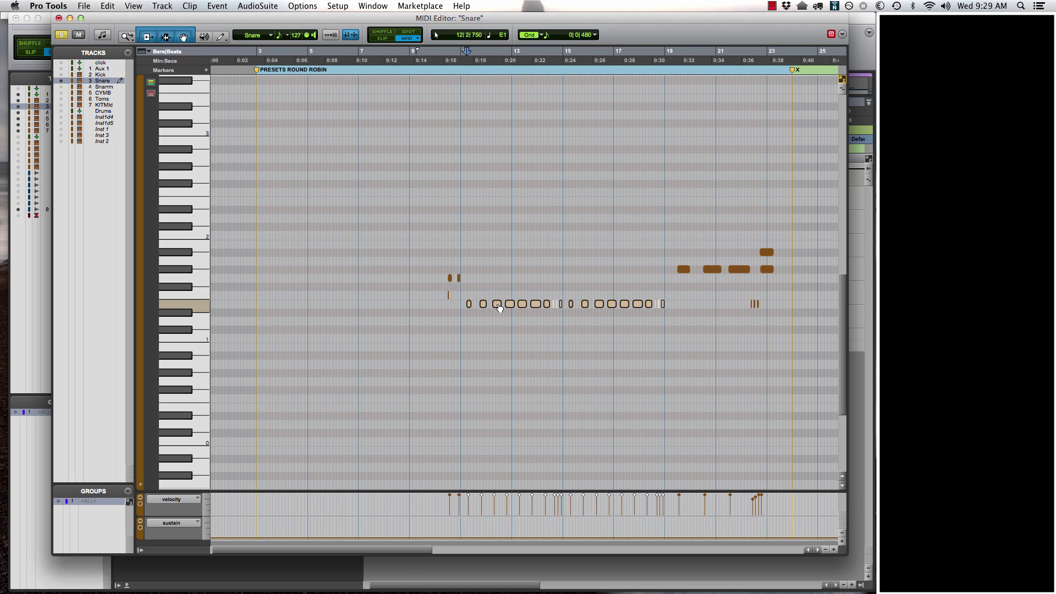
{"action": "left_click_drag", "start_coordinate": [499, 308], "coordinate": [502, 267]}
{"action": "key", "text": "super+w"}
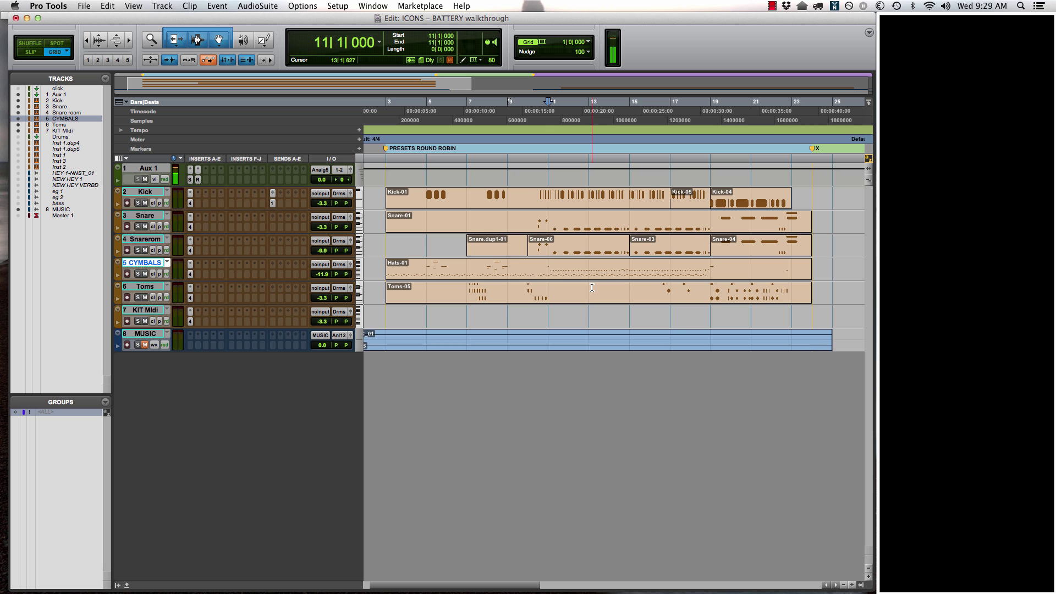
Zoom out, set playback to bar 33, and open Battery's Drum Kits folder on KIT Midi
{"action": "key", "text": "space"}
{"action": "key", "text": "super+bracketleft"}
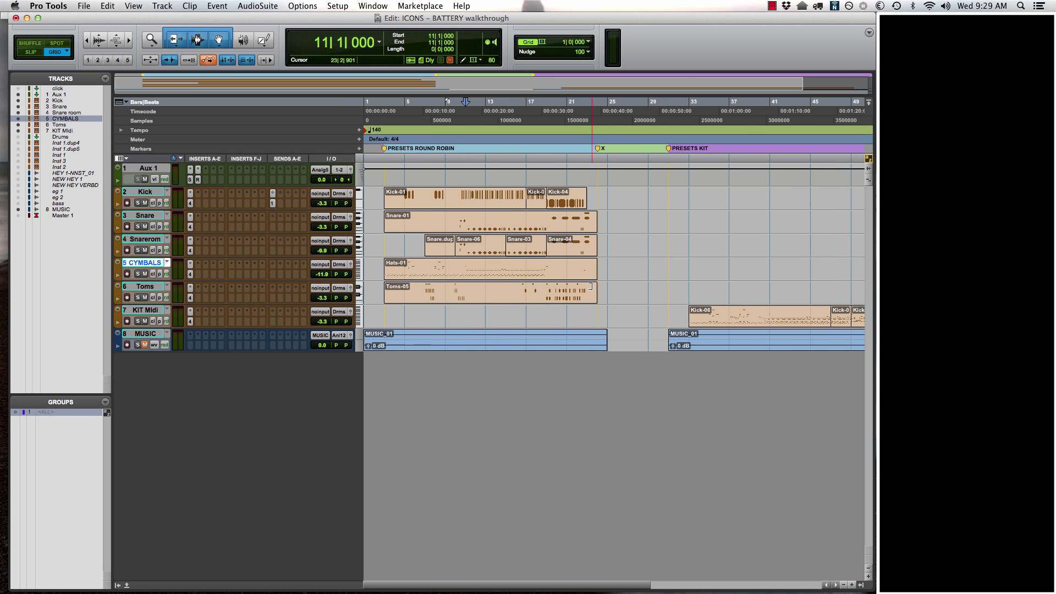
{"action": "left_click", "coordinate": [690, 289]}
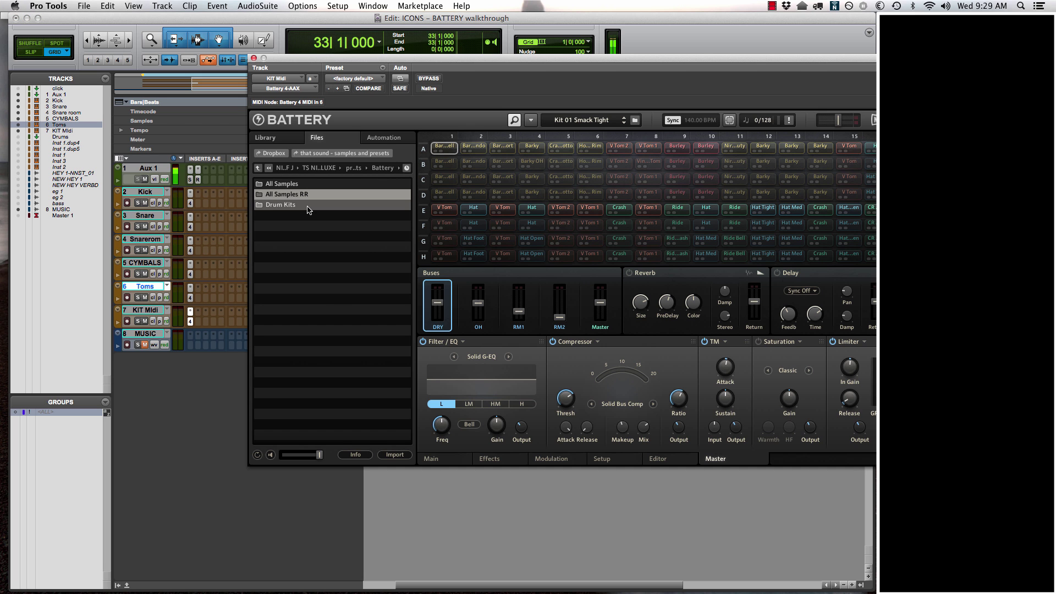
{"action": "double_click", "coordinate": [308, 210]}
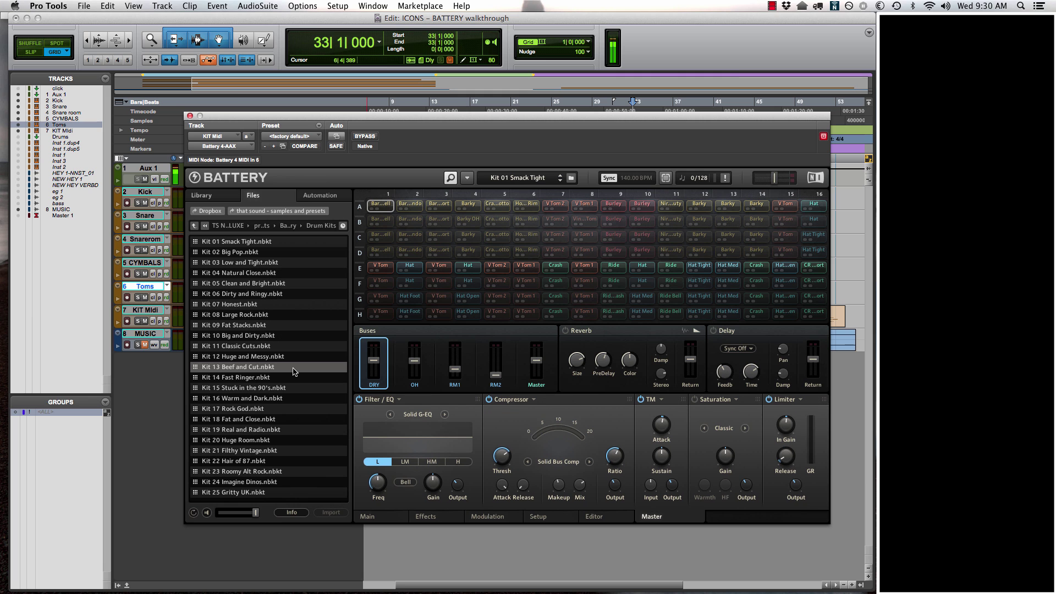
Load Kit 13 Beef and Cut, play it from bar 33 with MUSIC's mute toggled, then stop
{"action": "double_click", "coordinate": [293, 370]}
{"action": "key", "text": "space"}
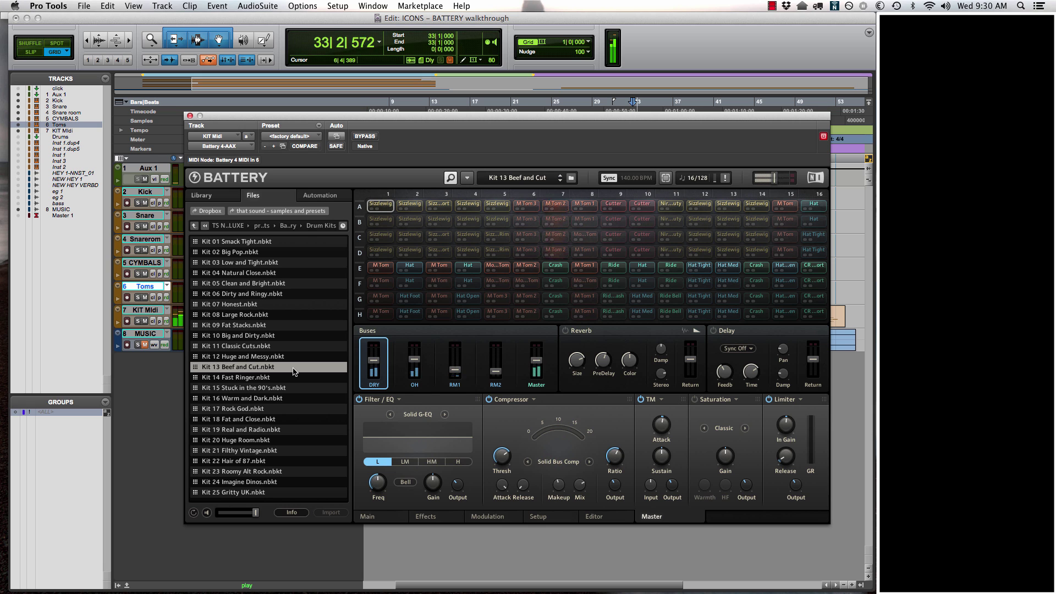
{"action": "left_click", "coordinate": [145, 345]}
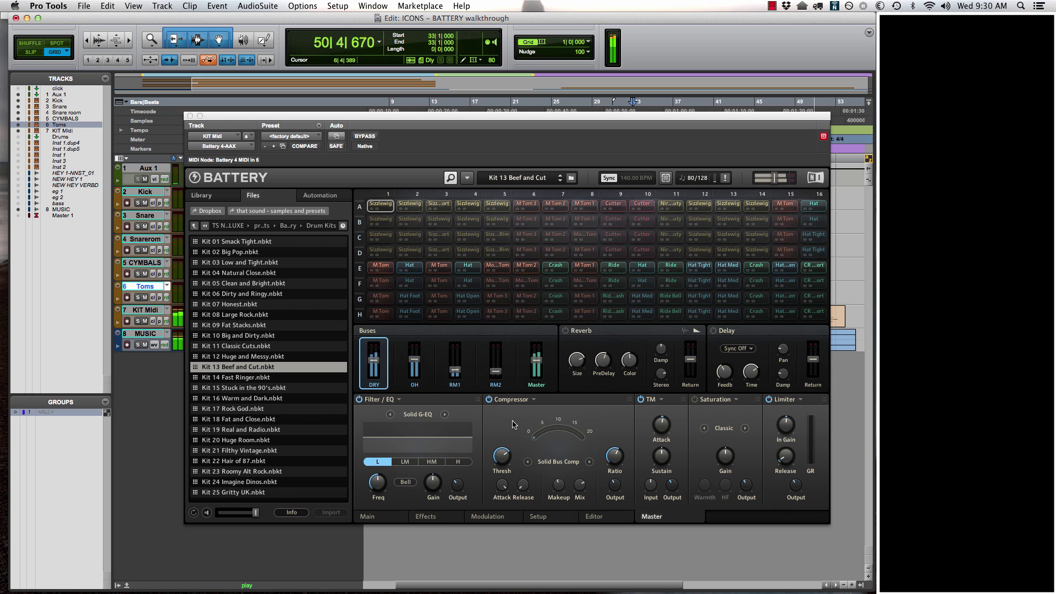
{"action": "key", "text": "space"}
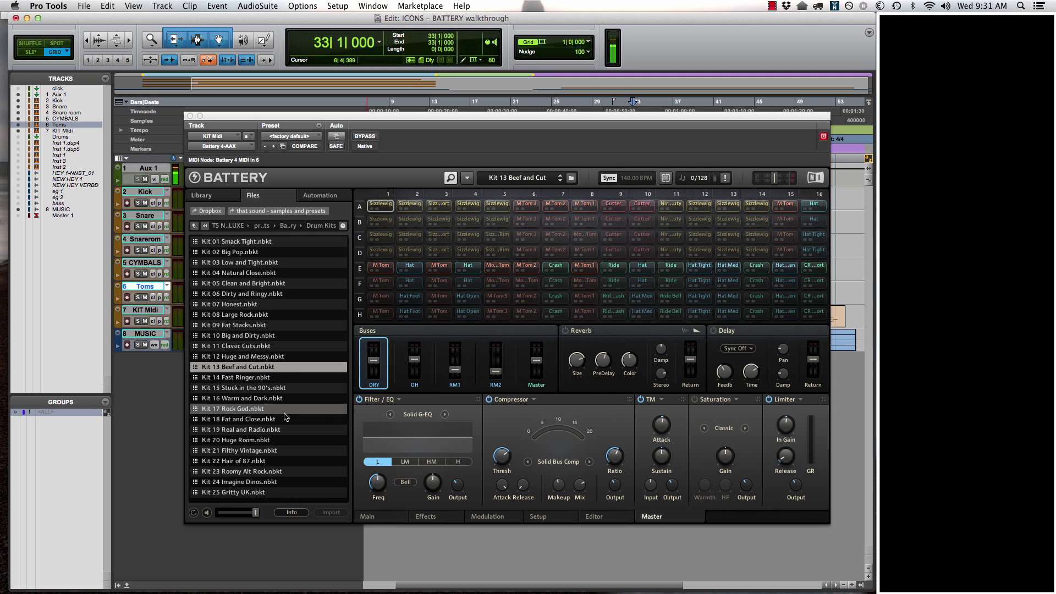
Load Kit 24 Imagine Dinos, play from bar 41, and show its Master bus effects
{"action": "left_click", "coordinate": [287, 482]}
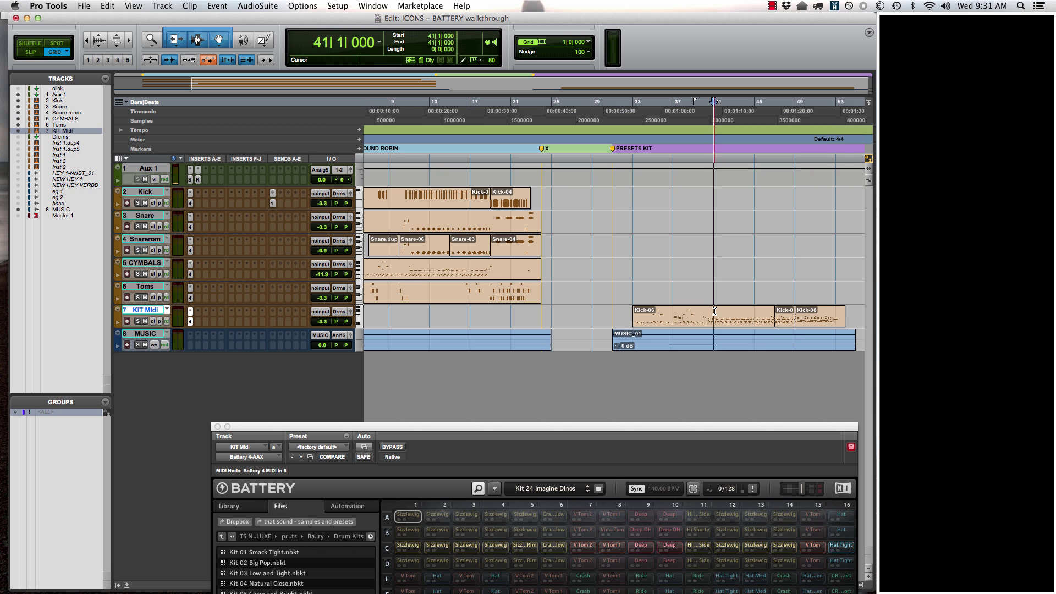
{"action": "left_click_drag", "start_coordinate": [681, 124], "coordinate": [709, 435]}
{"action": "key", "text": "space"}
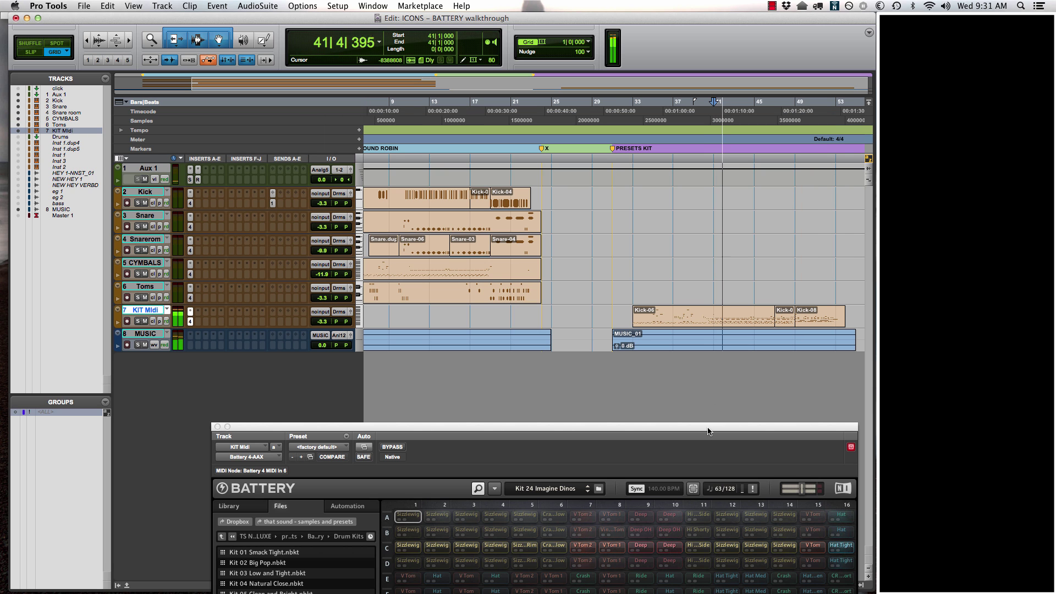
{"action": "left_click_drag", "start_coordinate": [709, 432], "coordinate": [619, 49]}
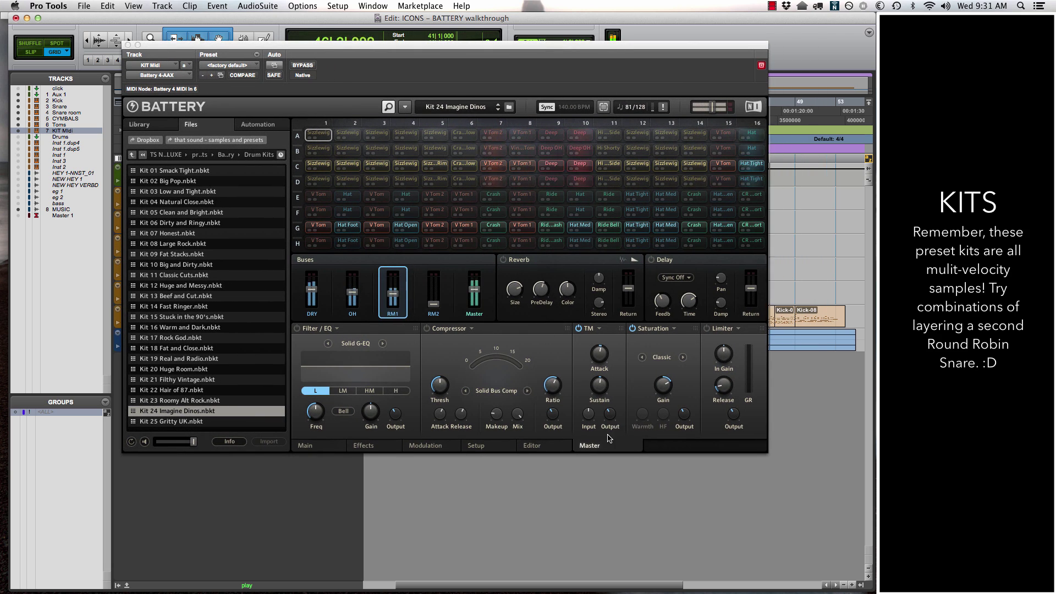
{"action": "left_click", "coordinate": [480, 310]}
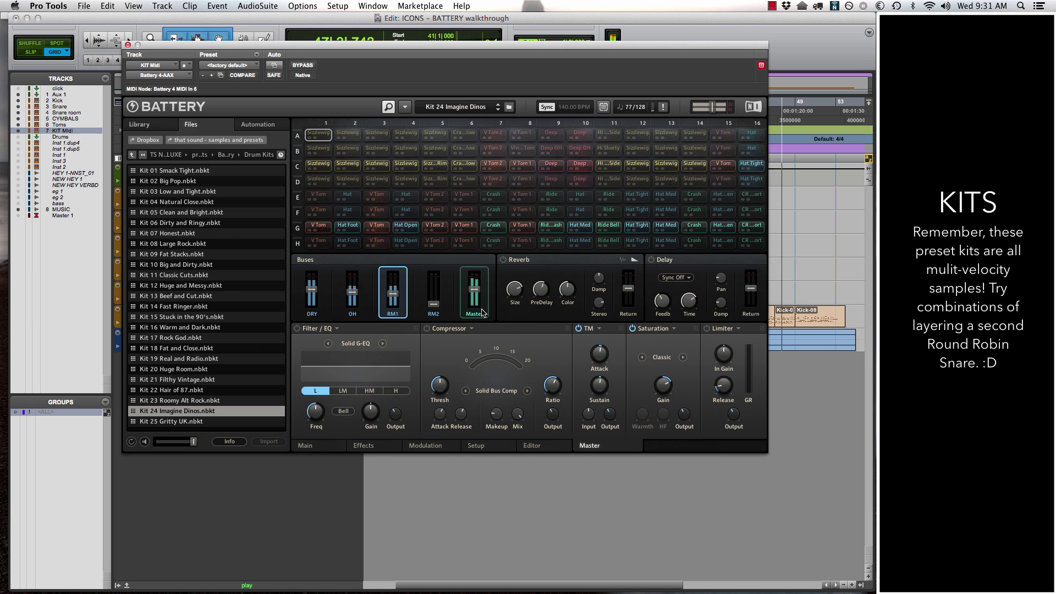
{"action": "left_click", "coordinate": [481, 311]}
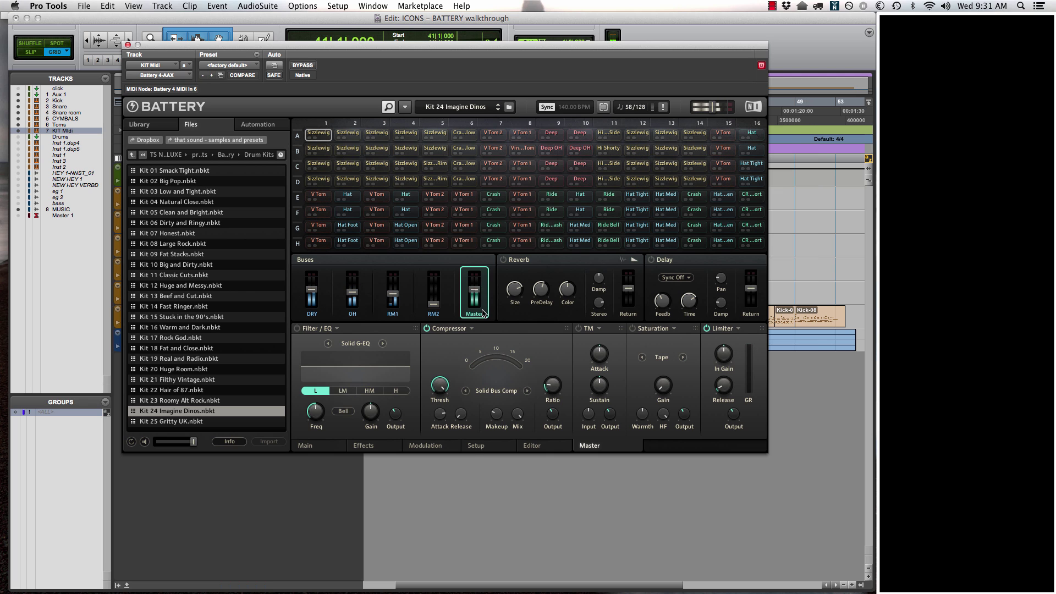
{"action": "left_click", "coordinate": [223, 369]}
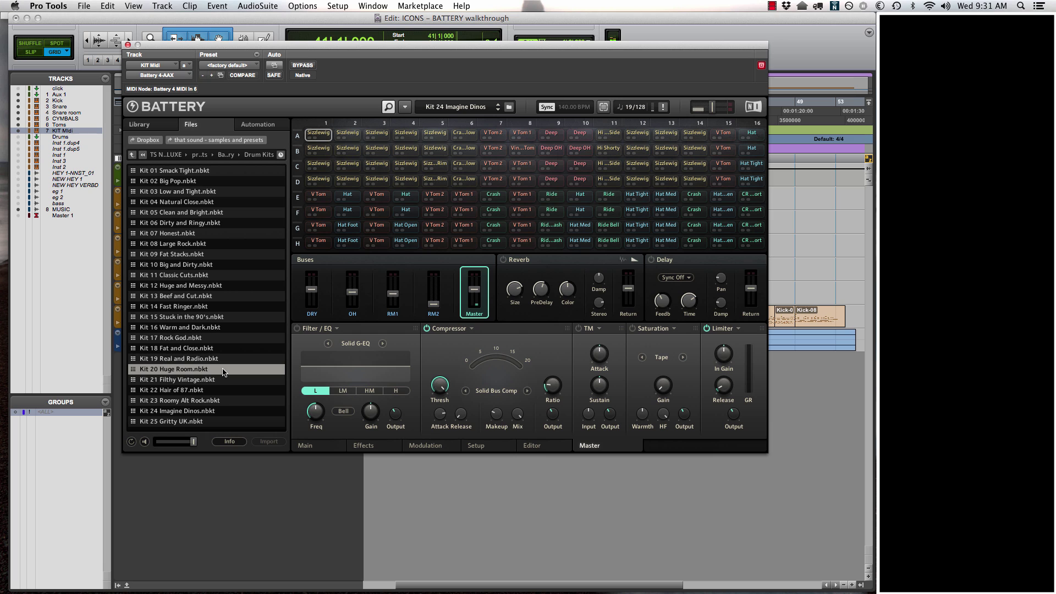
Load Kit 20 Huge Room into Battery and show the RM2 room bus settings
{"action": "double_click", "coordinate": [223, 369]}
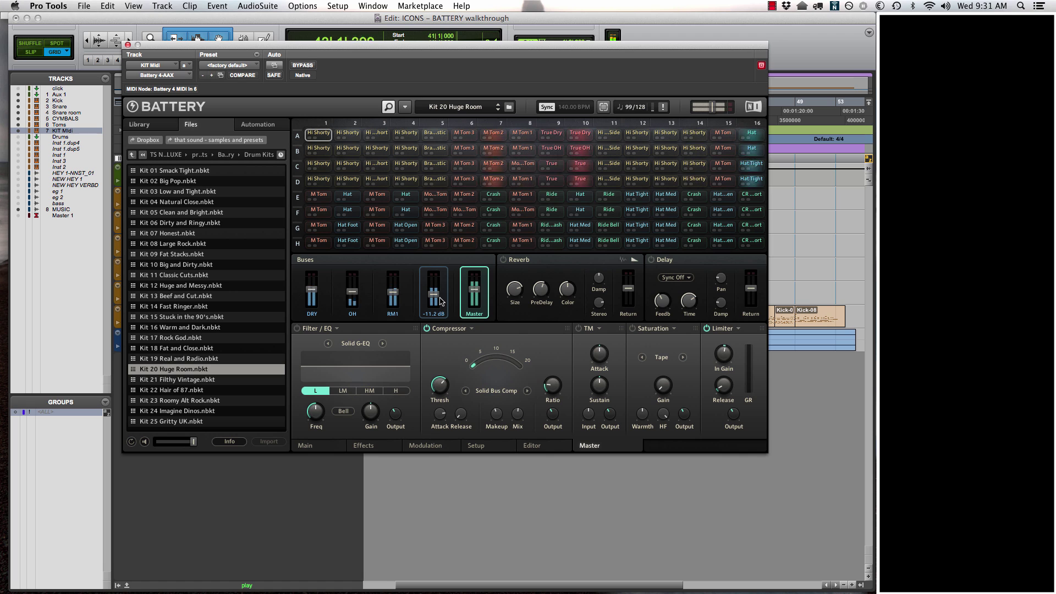
{"action": "left_click", "coordinate": [442, 315]}
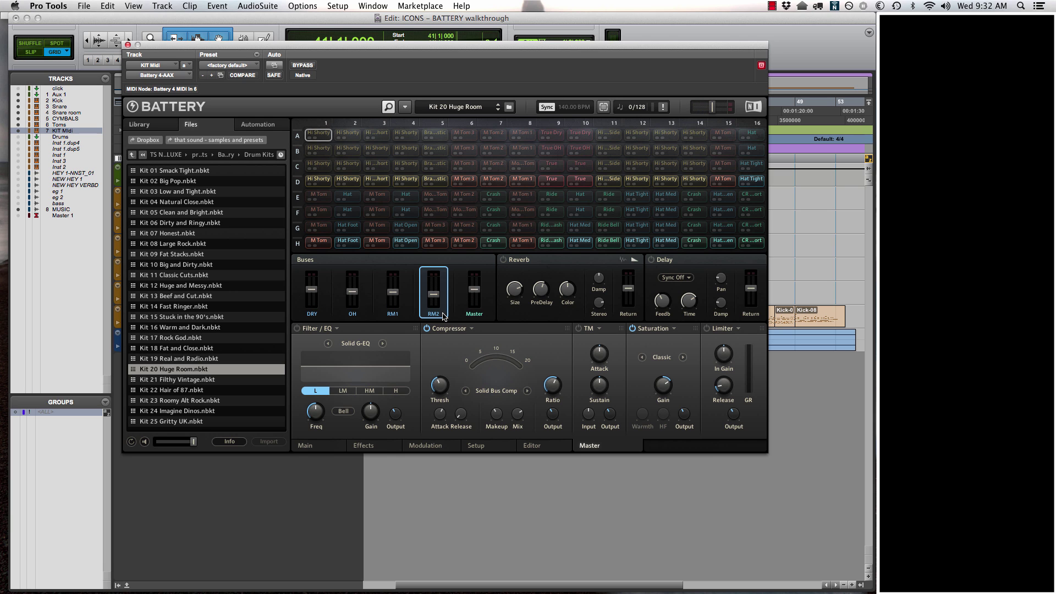
{"action": "left_click_drag", "start_coordinate": [384, 53], "coordinate": [490, 45]}
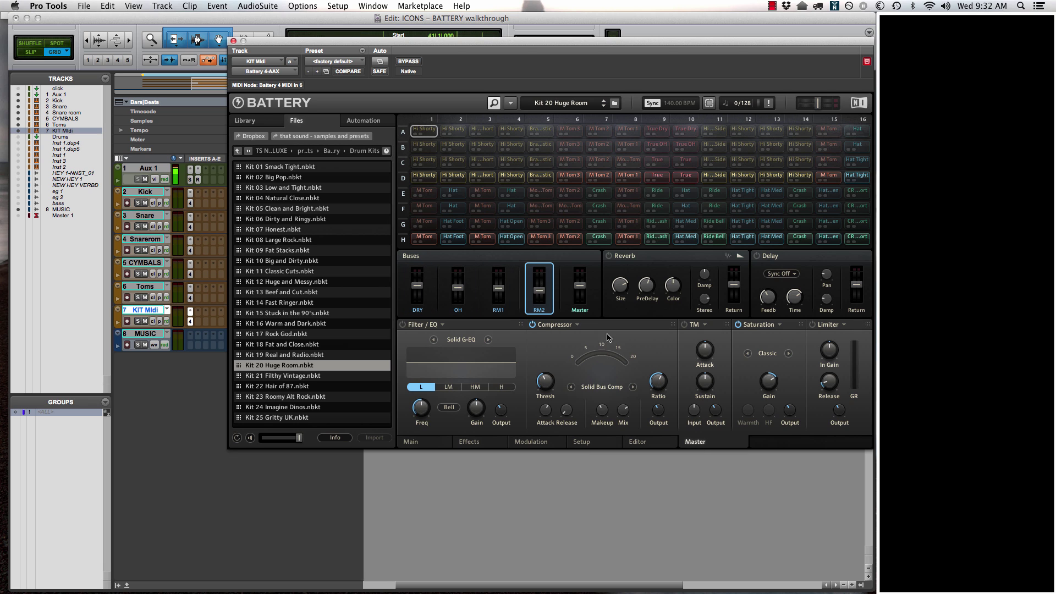
Pull RM2 down to -39.8 dB, check RM1 and OH, then raise RM2 to about -6 dB
{"action": "left_click_drag", "start_coordinate": [539, 290], "coordinate": [501, 295]}
{"action": "left_click", "coordinate": [530, 299]}
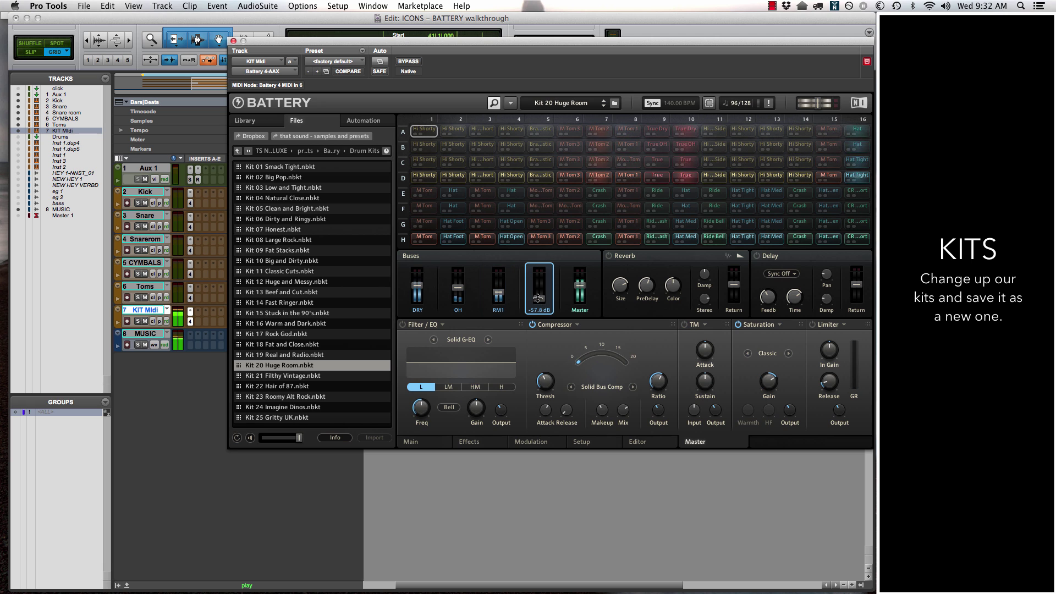
{"action": "left_click", "coordinate": [499, 294]}
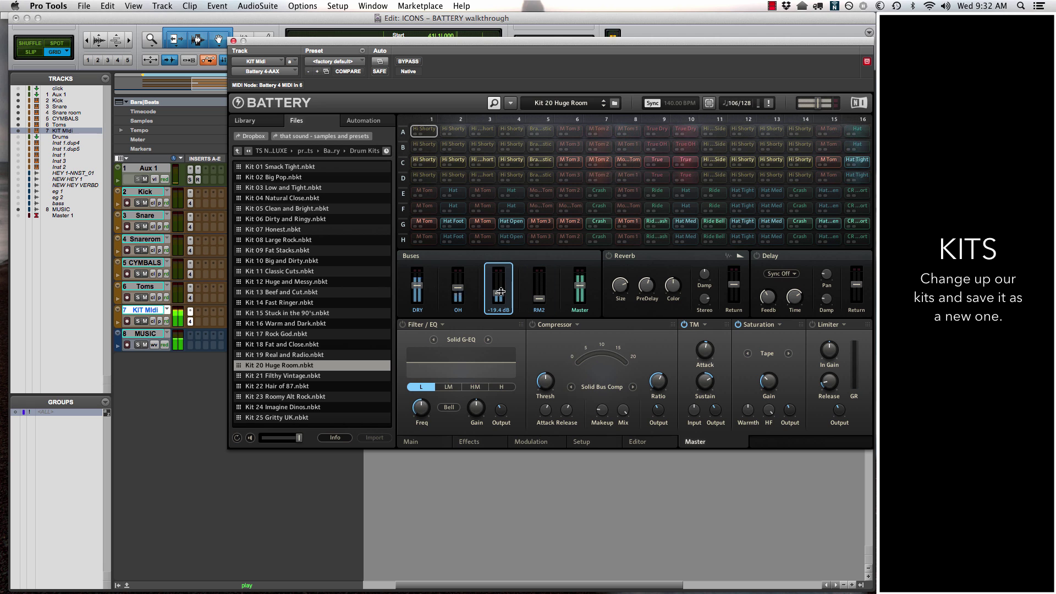
{"action": "left_click", "coordinate": [454, 287]}
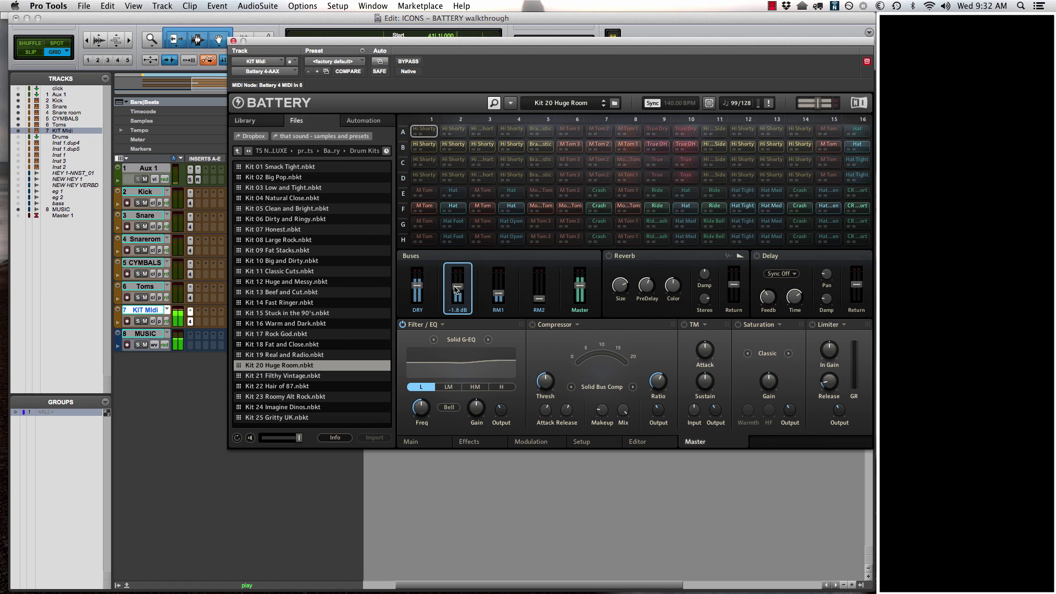
{"action": "mouse_move", "coordinate": [541, 295]}
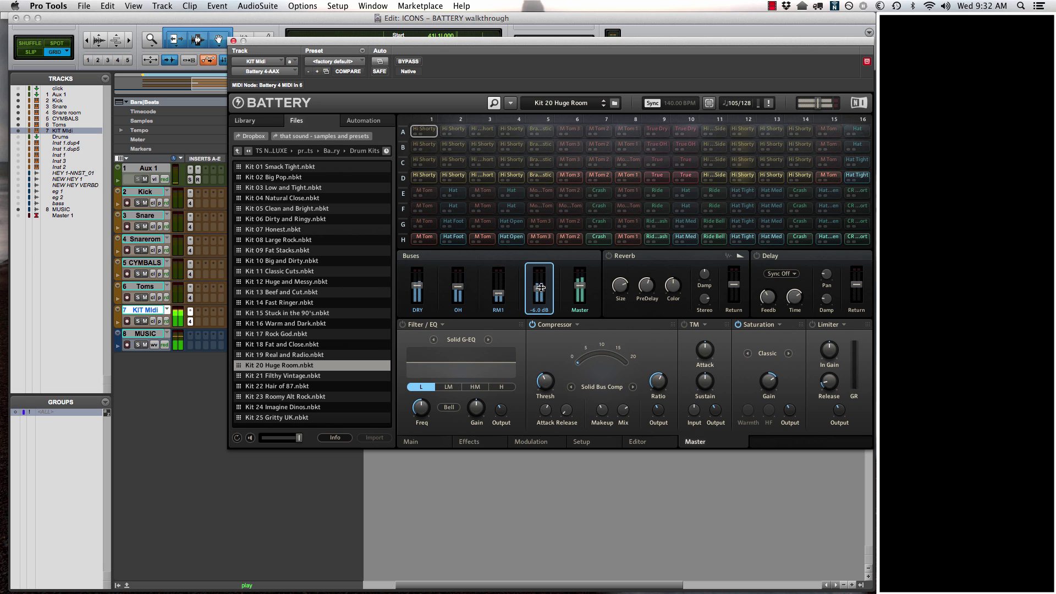
{"action": "left_click_drag", "start_coordinate": [541, 296], "coordinate": [541, 289]}
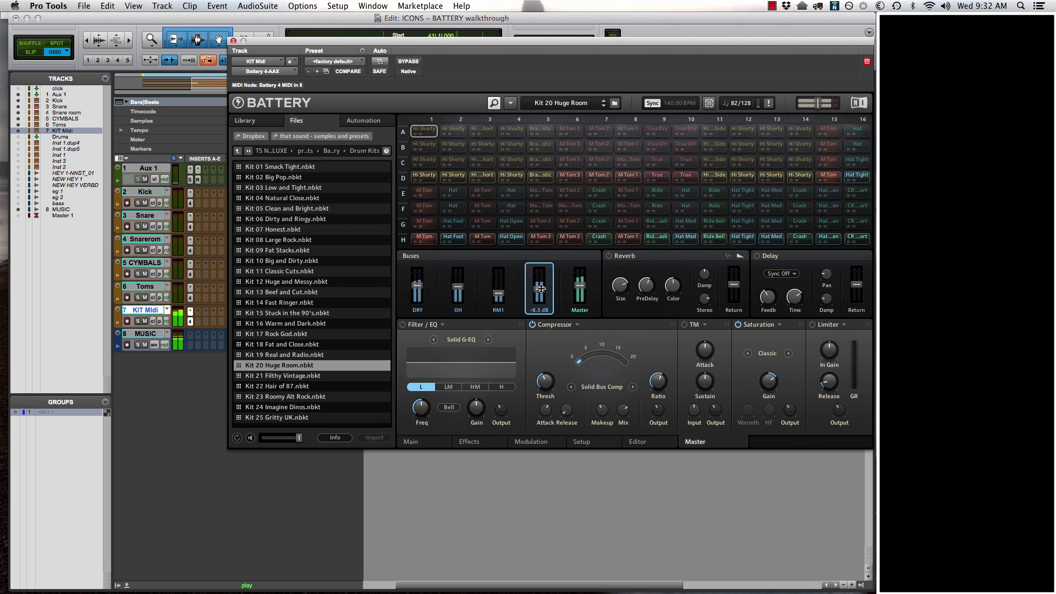
Load Kit 04 Natural Close into Battery and move the plug-in window up
{"action": "double_click", "coordinate": [353, 199]}
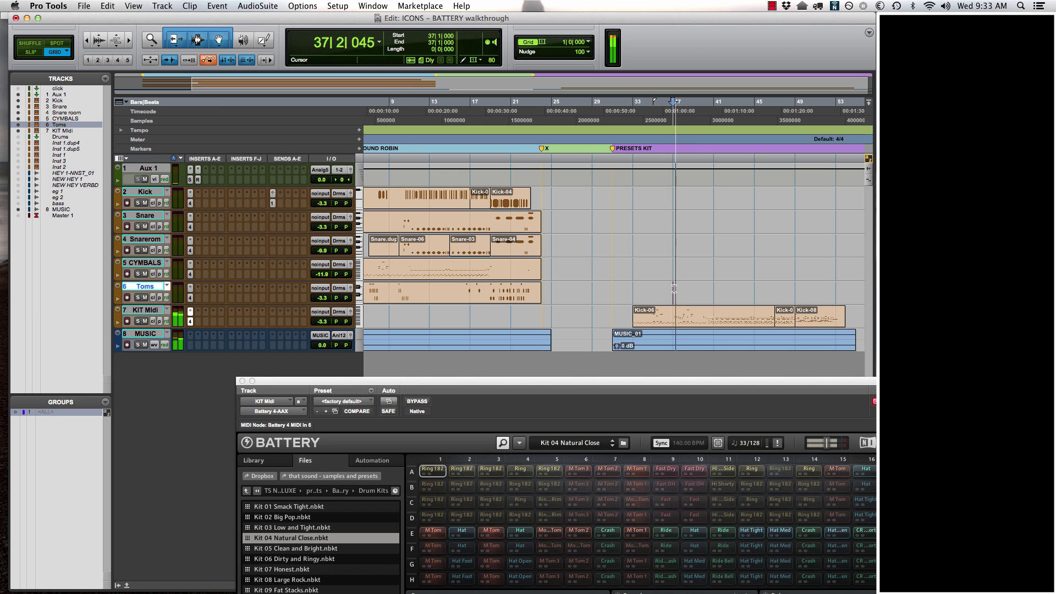
{"action": "left_click_drag", "start_coordinate": [684, 382], "coordinate": [648, 129]}
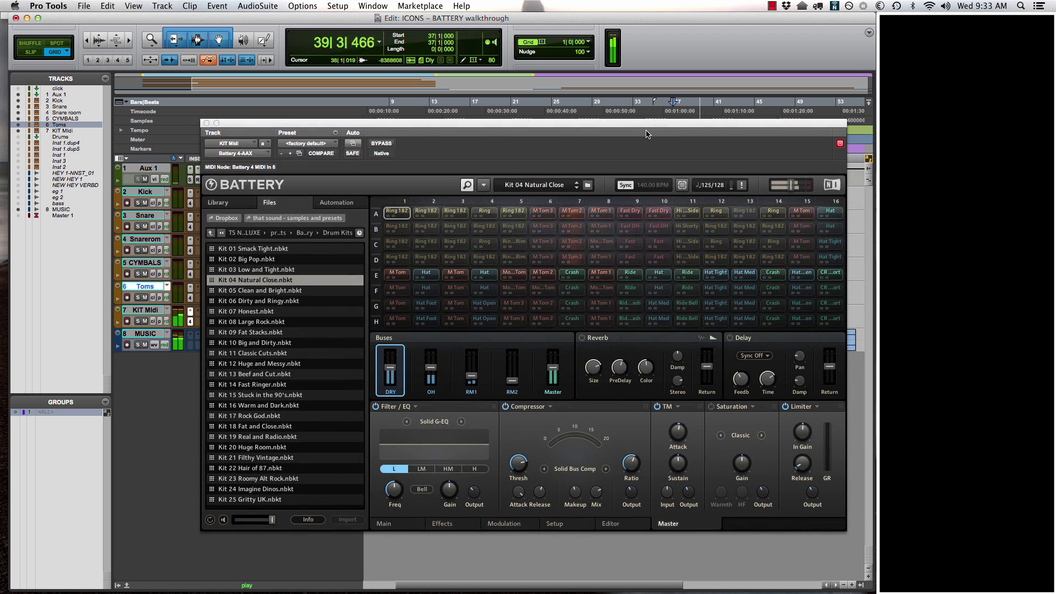